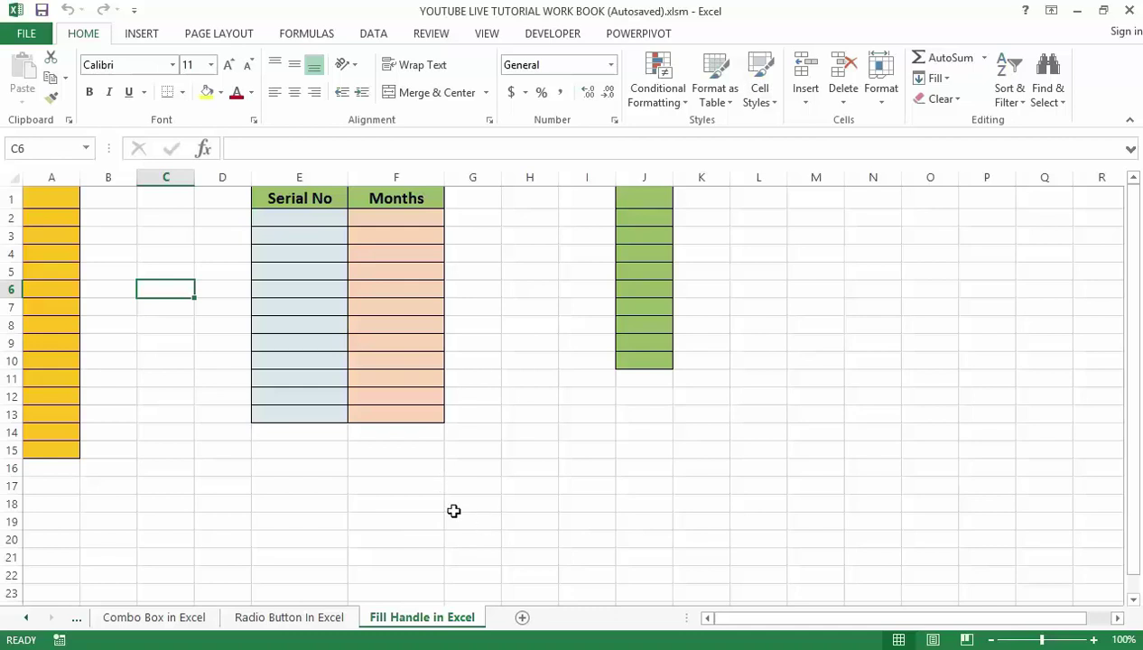
pyautogui.click(290, 617)
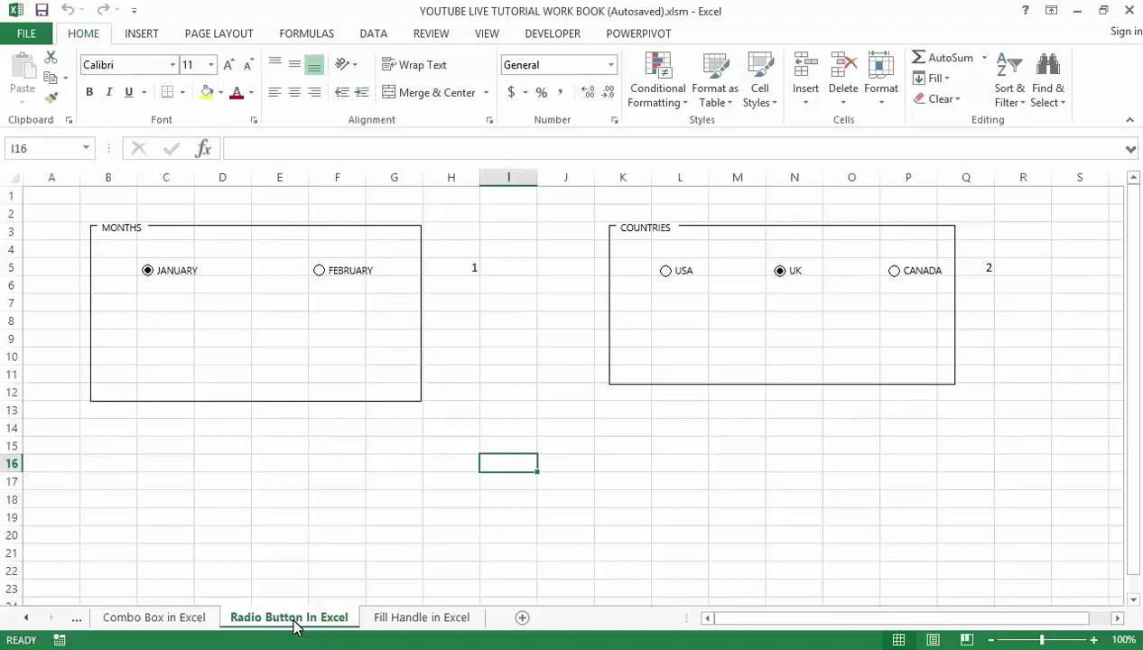
pyautogui.click(430, 619)
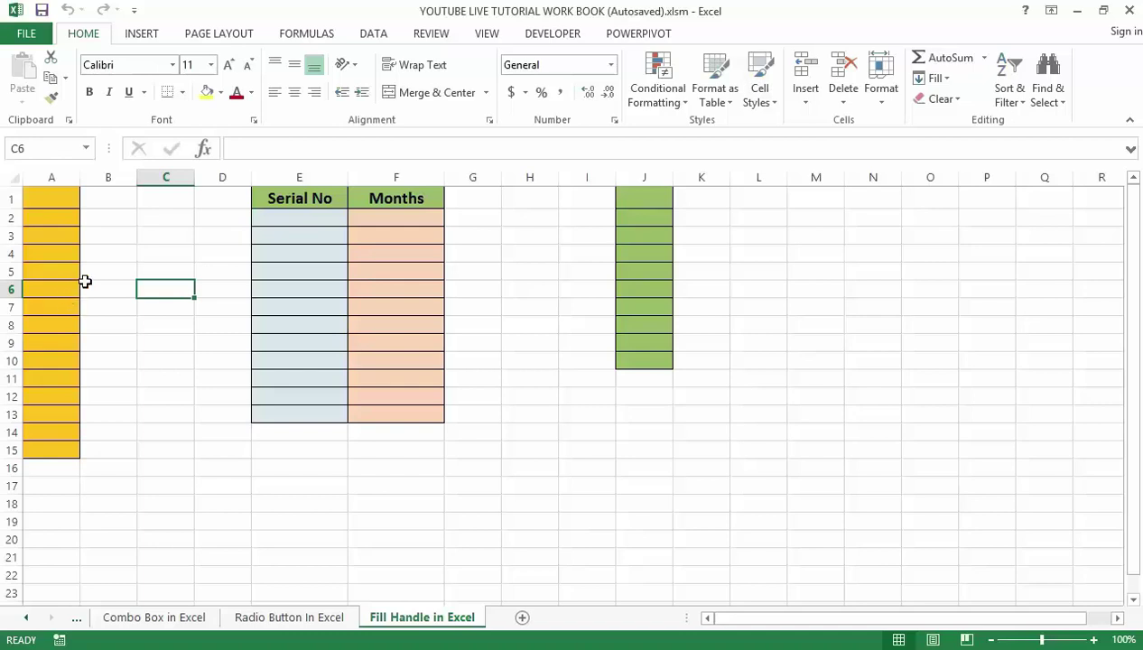
pyautogui.click(60, 197)
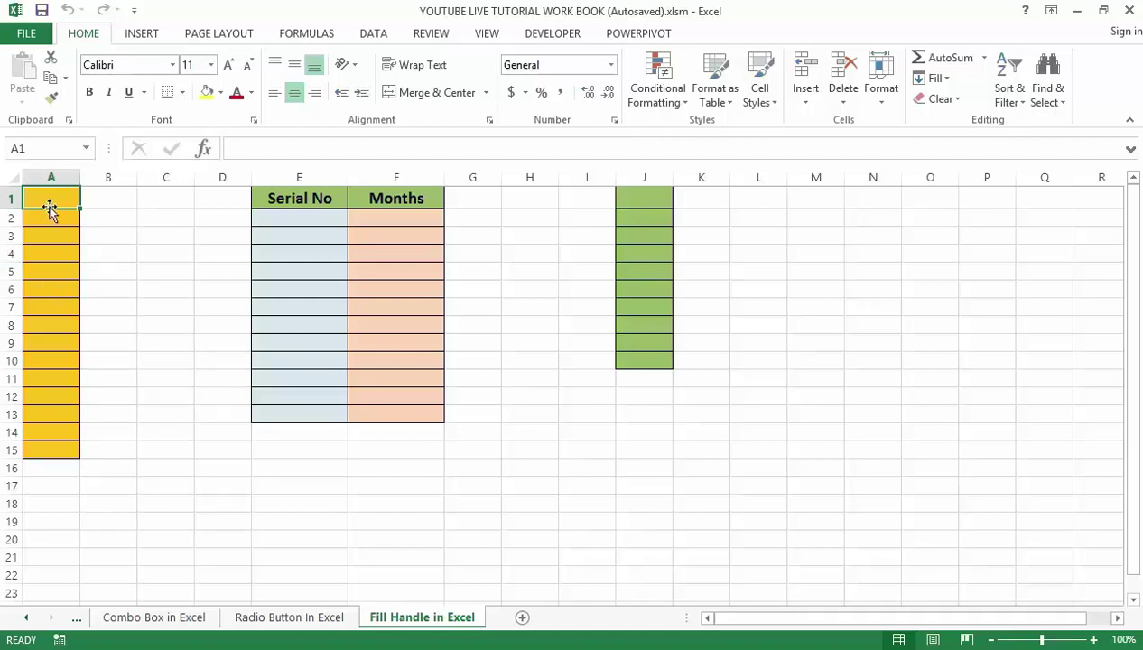
pyautogui.moveTo(36, 191); pyautogui.dragTo(40, 224)
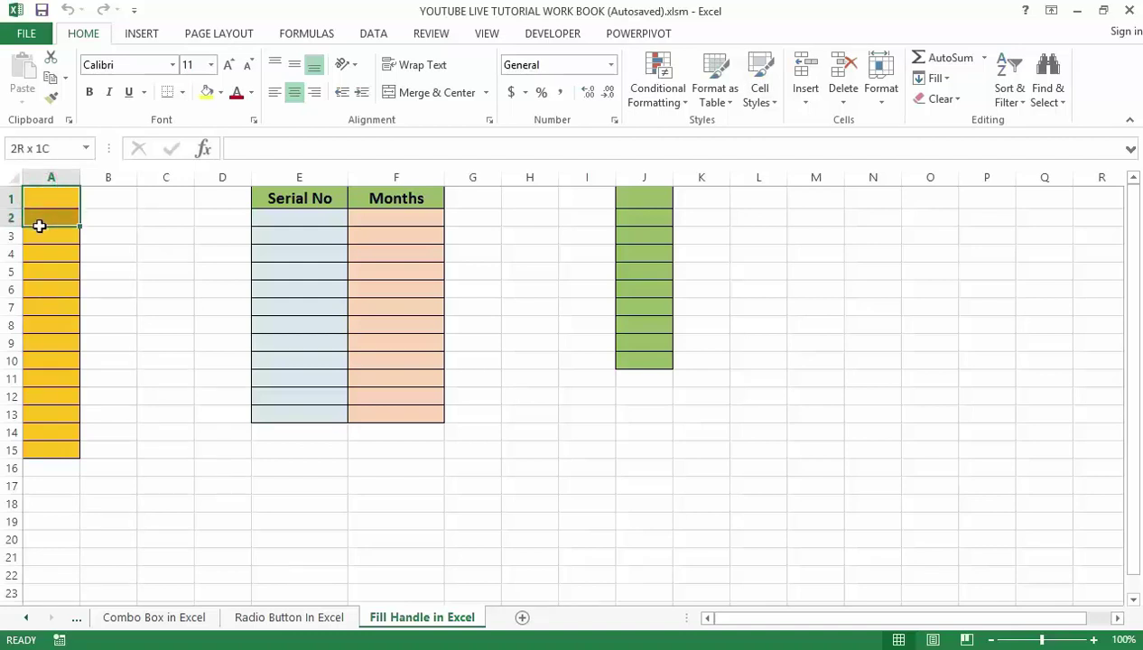
pyautogui.moveTo(40, 224); pyautogui.dragTo(39, 224)
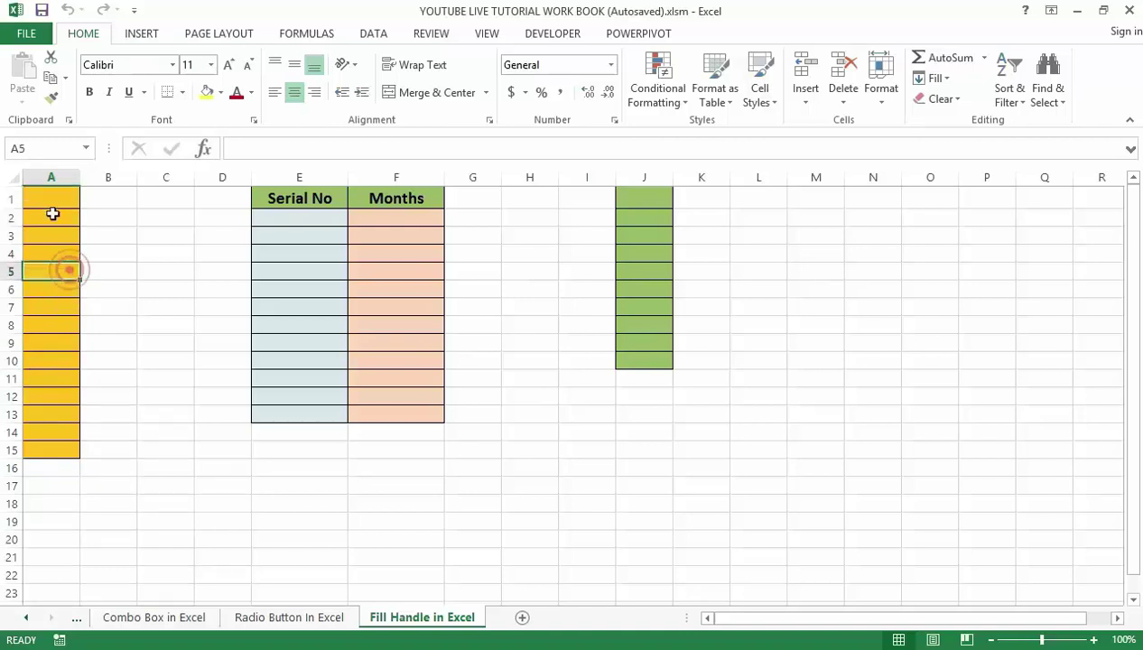
pyautogui.click(72, 269)
# Enter the numbers 1, 2, 3 and 4 one by one in cells A1 to A4
pyautogui.click(56, 199)
pyautogui.write('1')
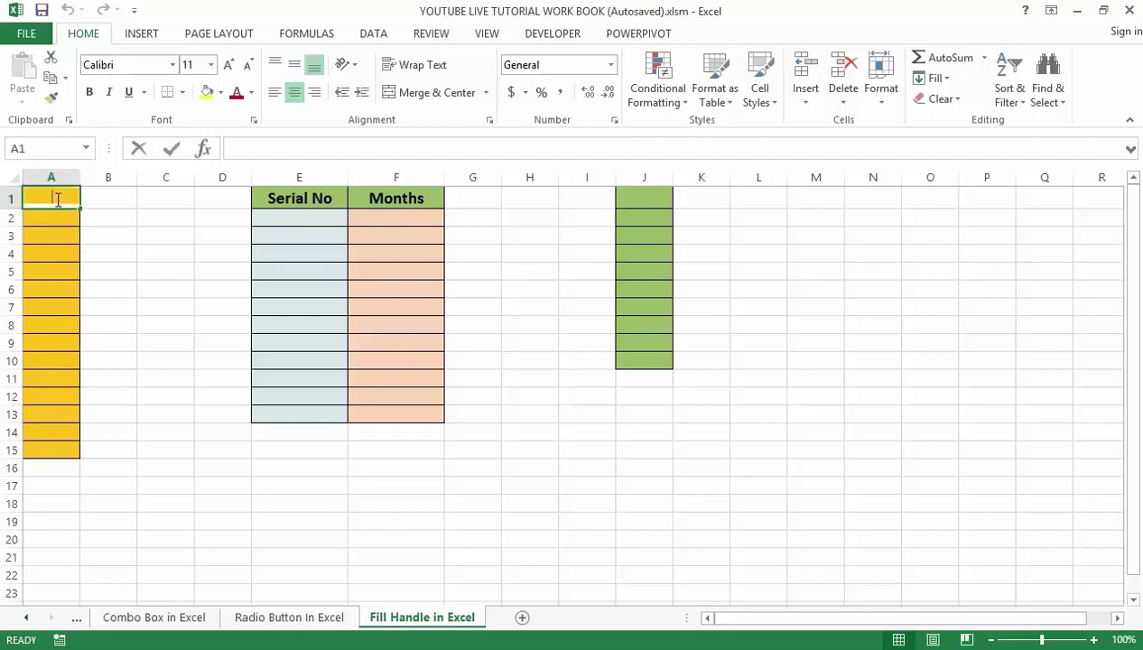
pyautogui.click(57, 220)
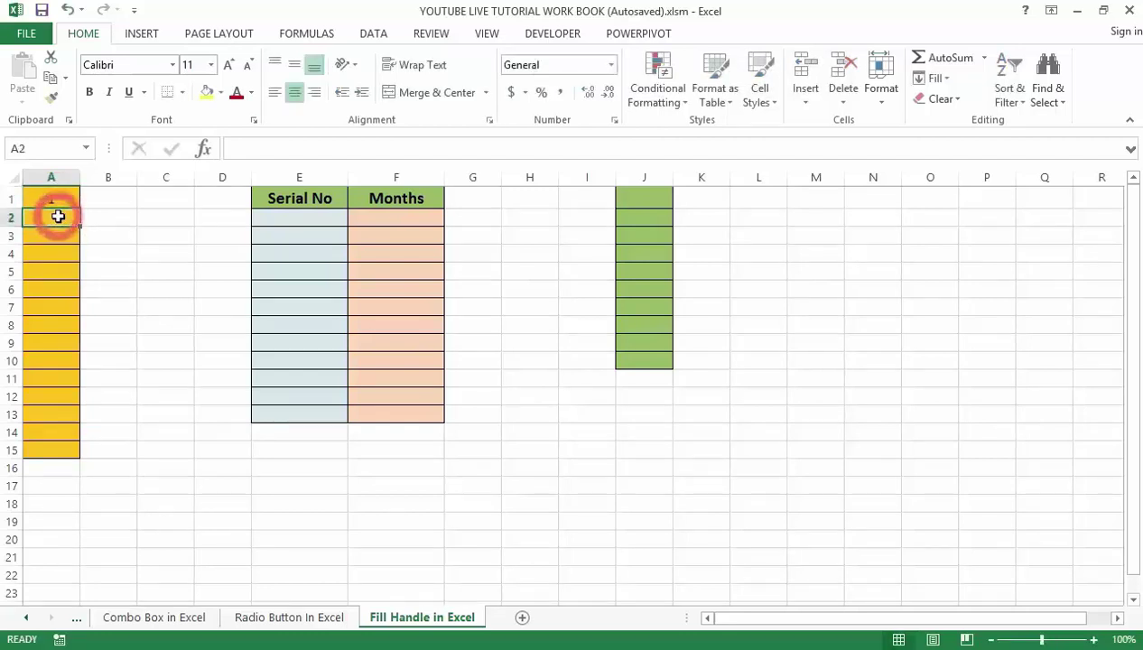
pyautogui.write('10')
pyautogui.press('Return')
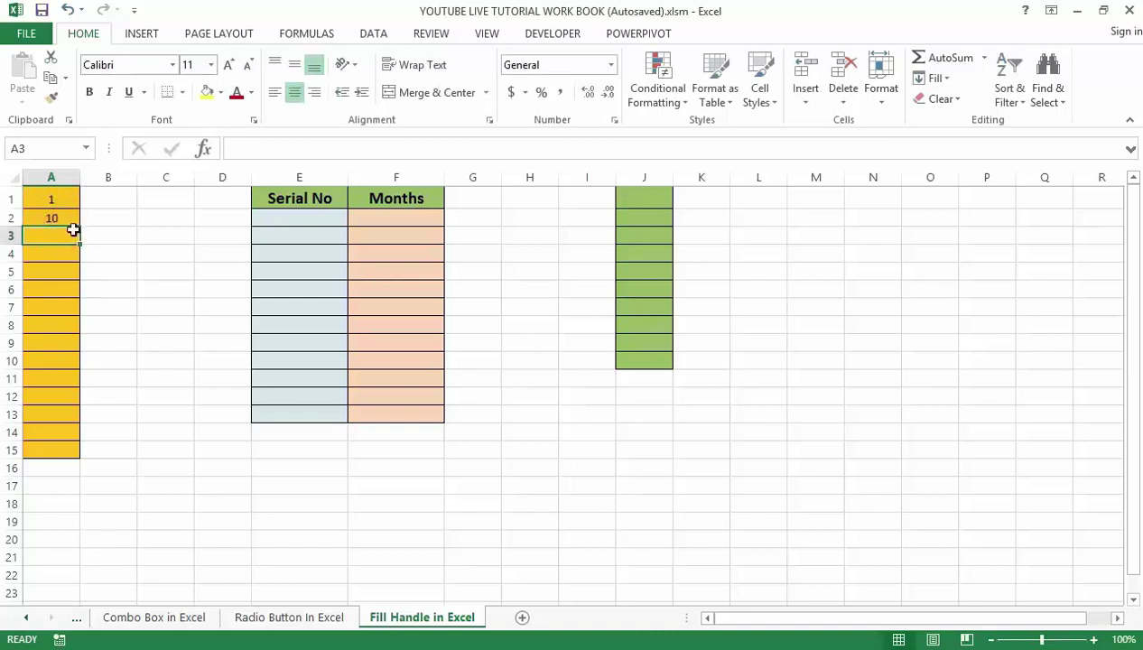
pyautogui.click(68, 215)
pyautogui.write('2')
pyautogui.click(45, 235)
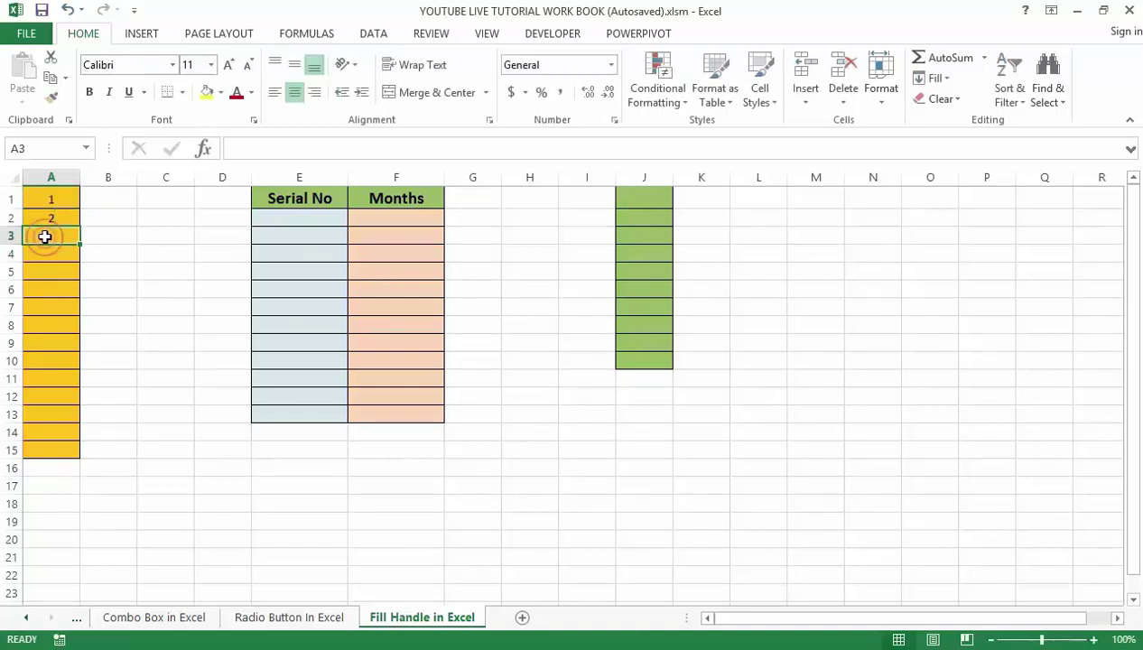
pyautogui.write('3')
pyautogui.click(47, 254)
pyautogui.write('4')
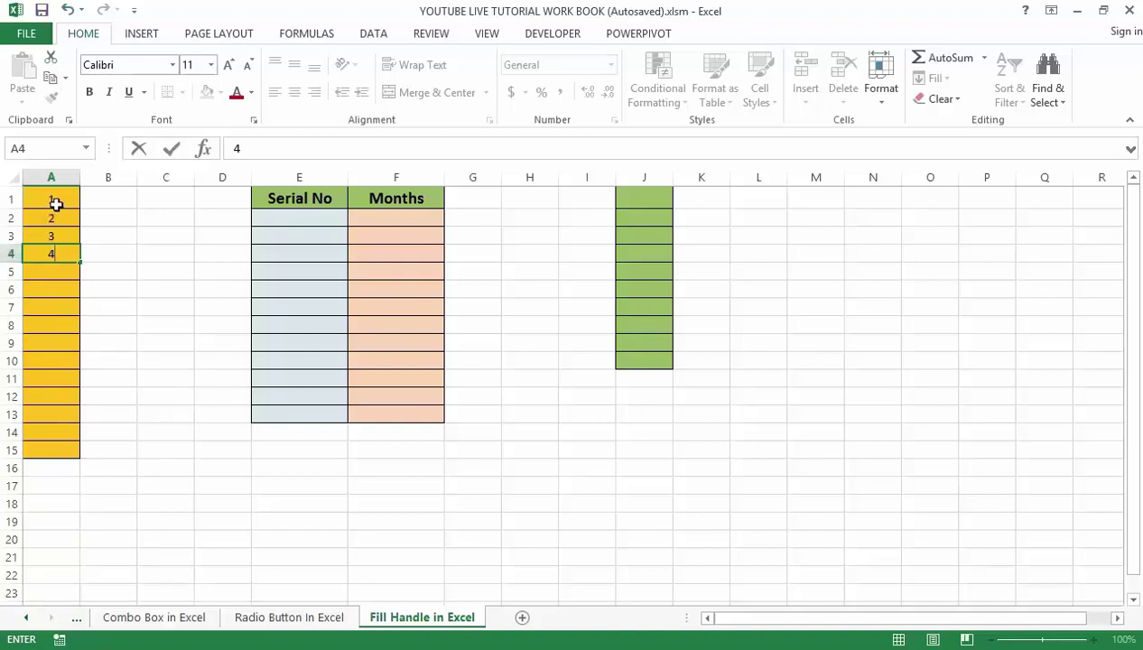
# Clear the numbers from cells A1 to A4
pyautogui.moveTo(56, 204); pyautogui.dragTo(56, 249)
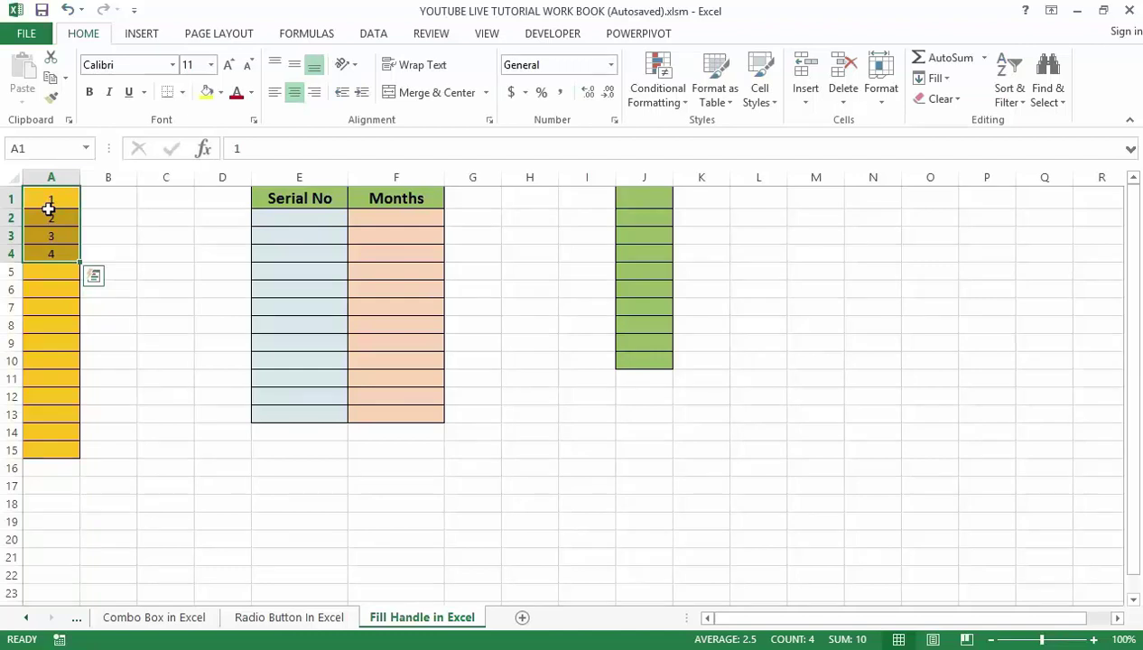
pyautogui.press('Delete')
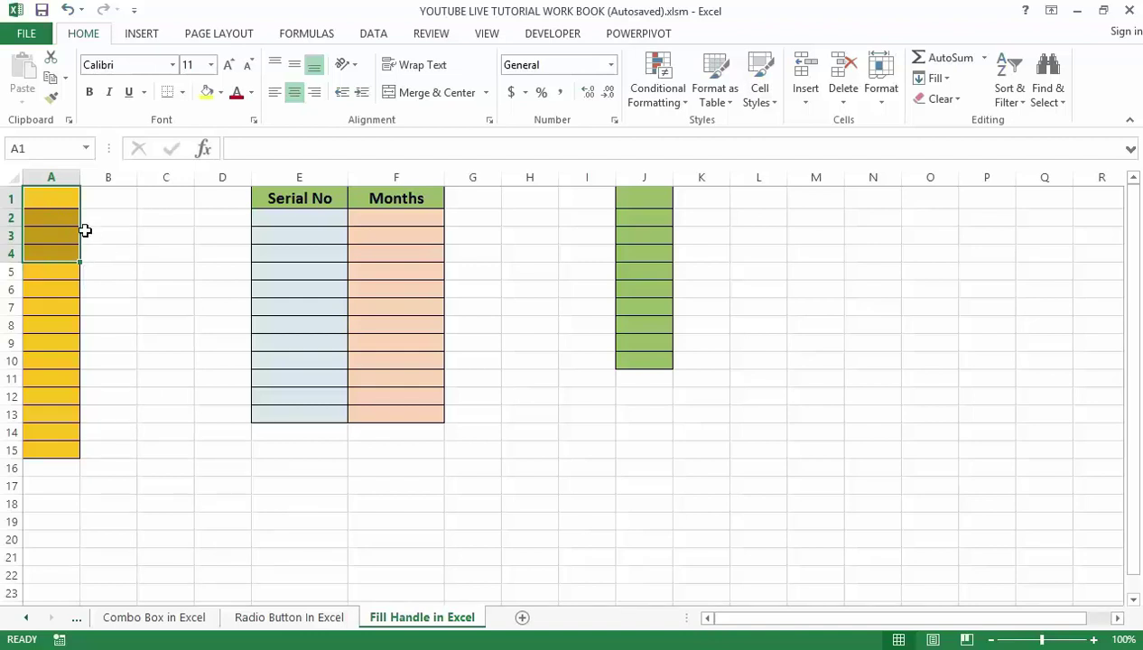
pyautogui.click(96, 303)
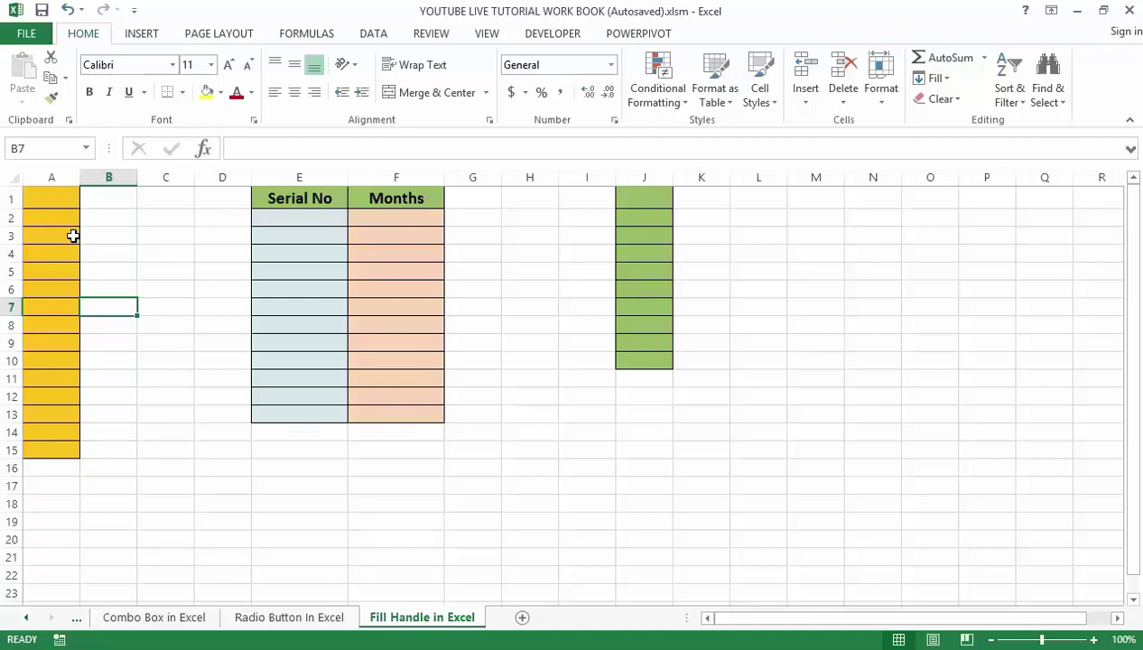
# Check the fill handle and cell drag-and-drop setting in the advanced Excel options, then return to the sheet
pyautogui.click(25, 34)
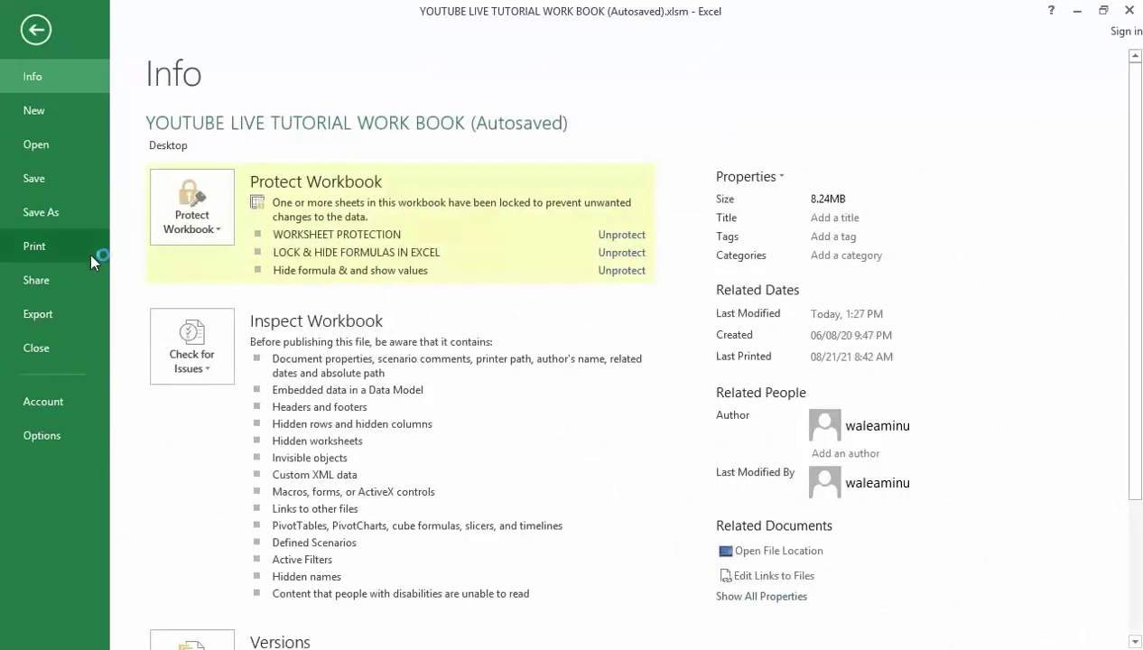
pyautogui.click(40, 433)
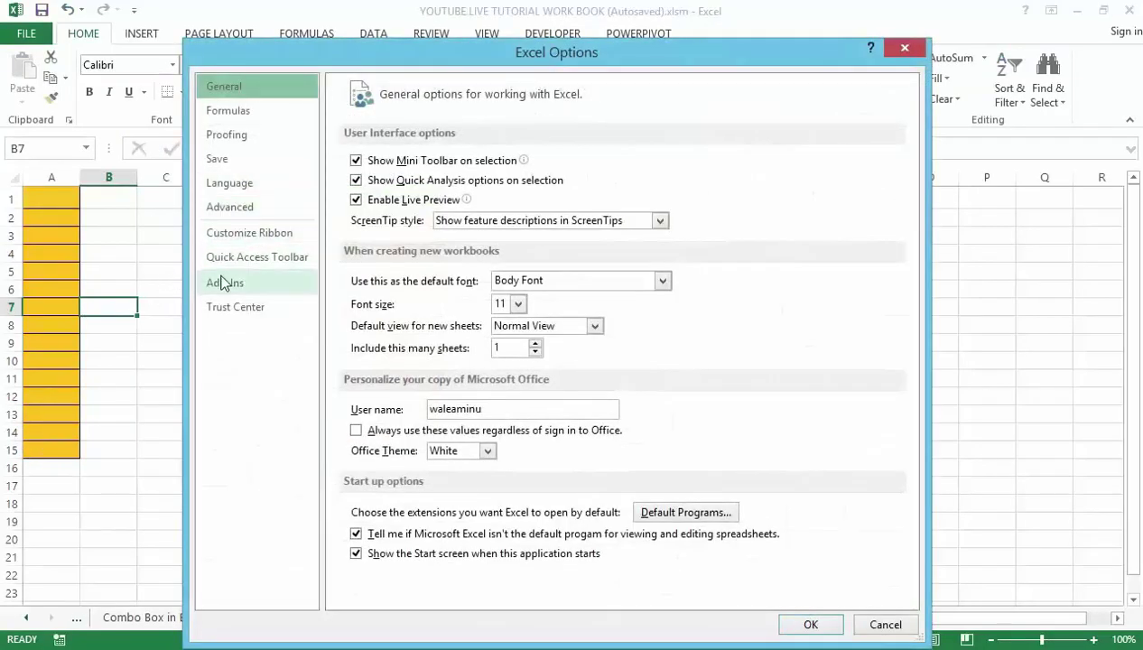
pyautogui.click(229, 208)
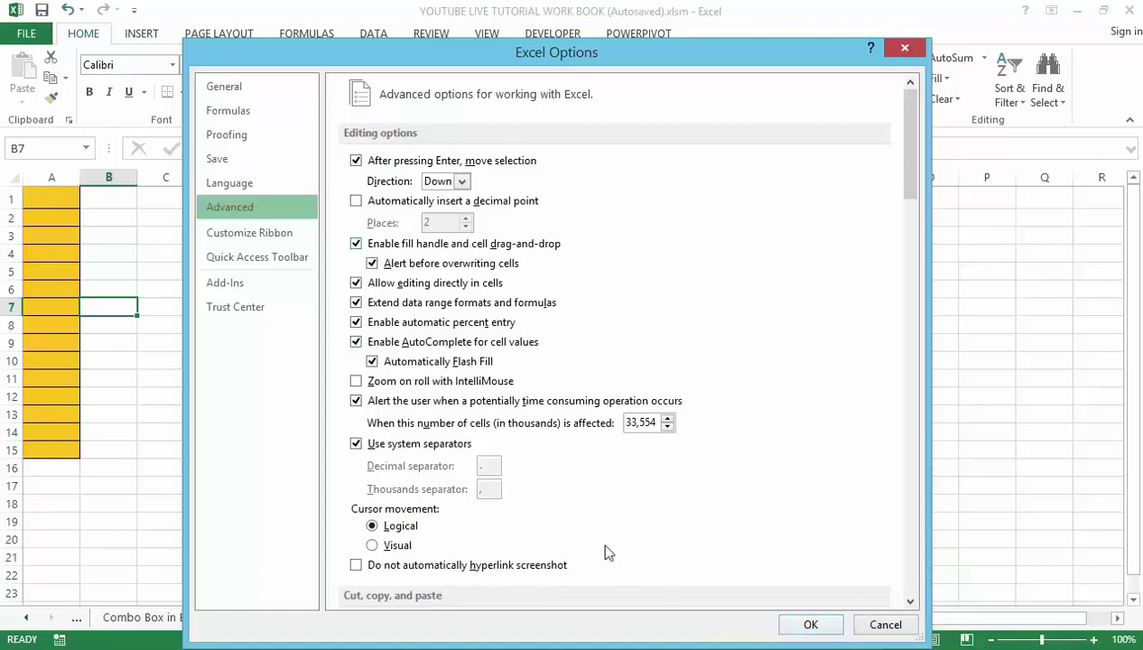
pyautogui.click(811, 624)
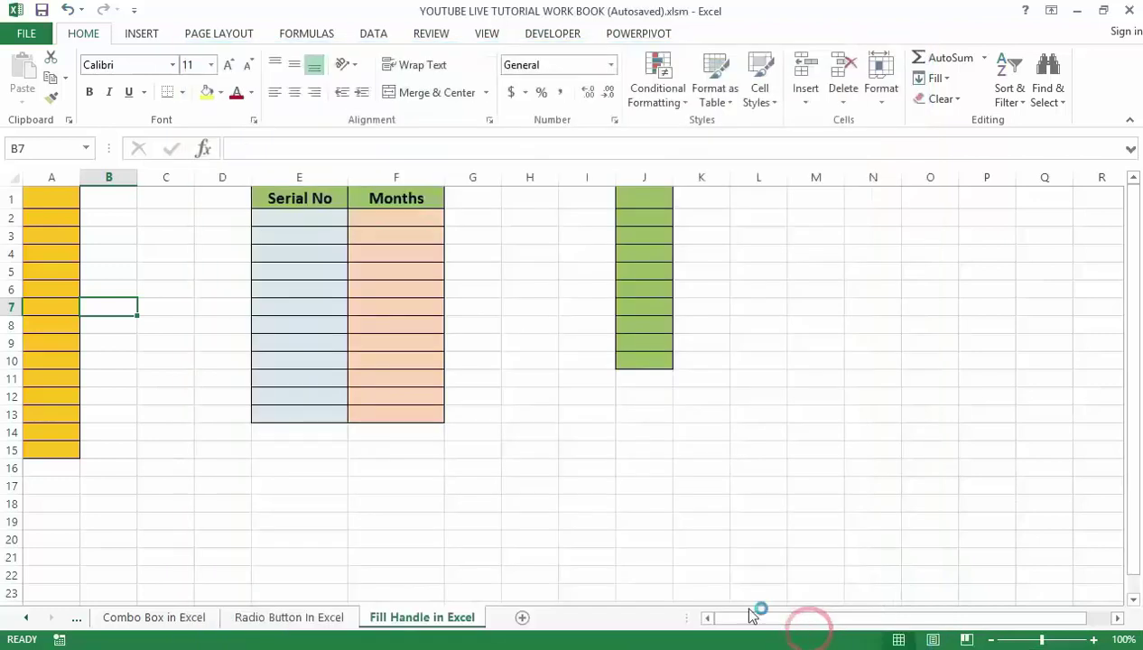
pyautogui.click(542, 497)
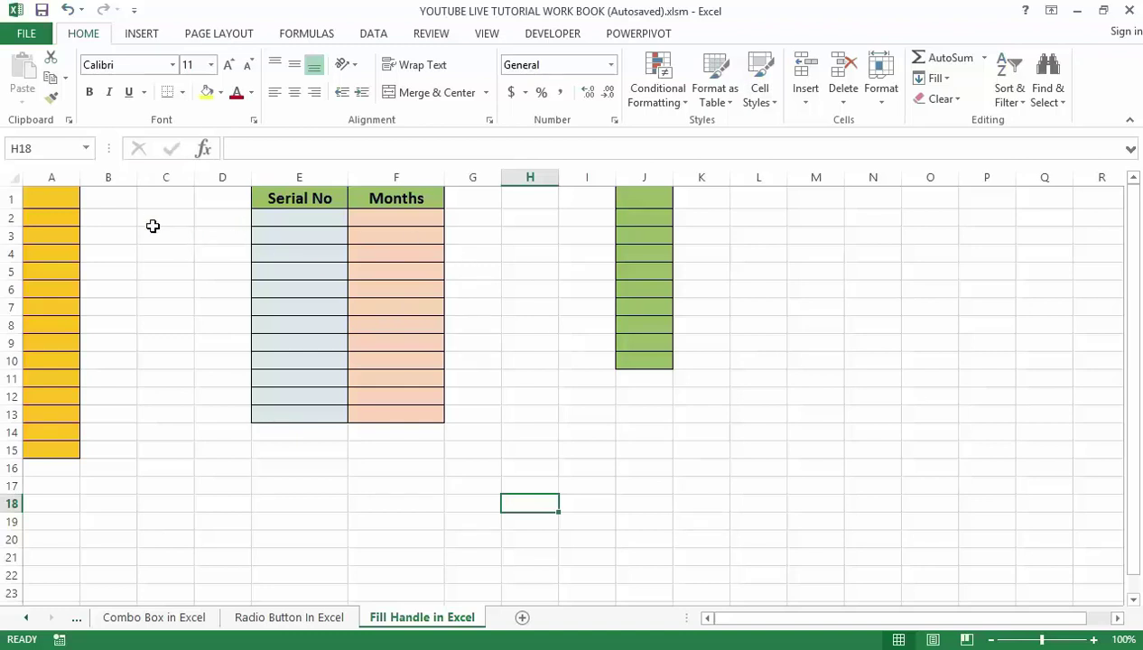
pyautogui.moveTo(60, 198); pyautogui.dragTo(50, 450)
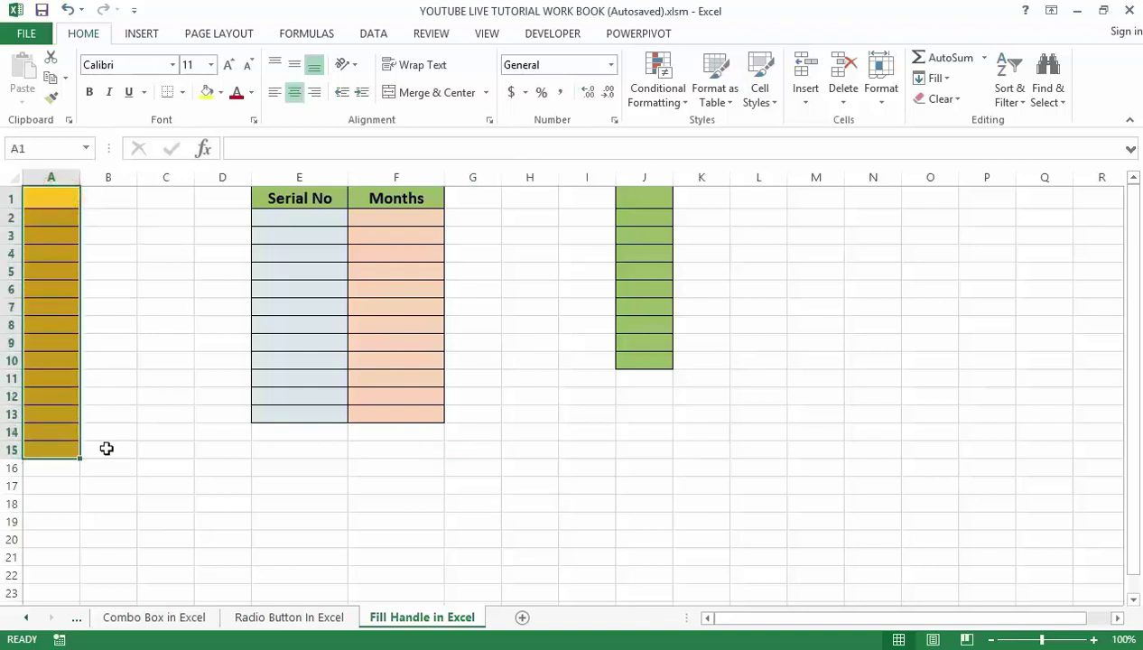
pyautogui.click(152, 444)
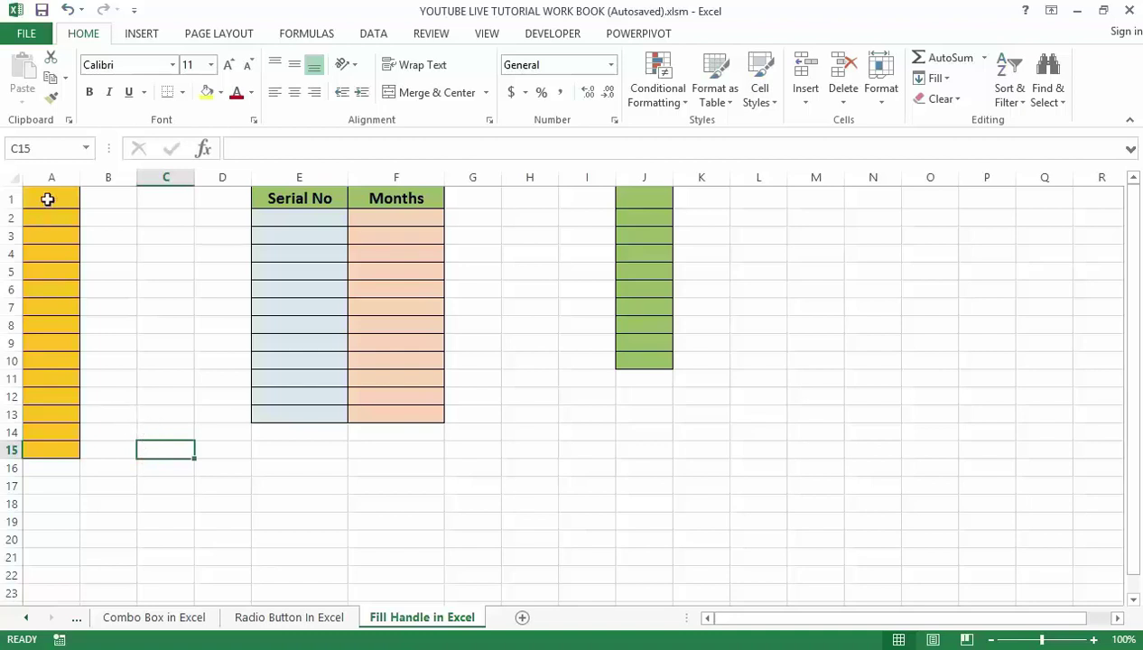
pyautogui.moveTo(48, 199); pyautogui.dragTo(59, 409)
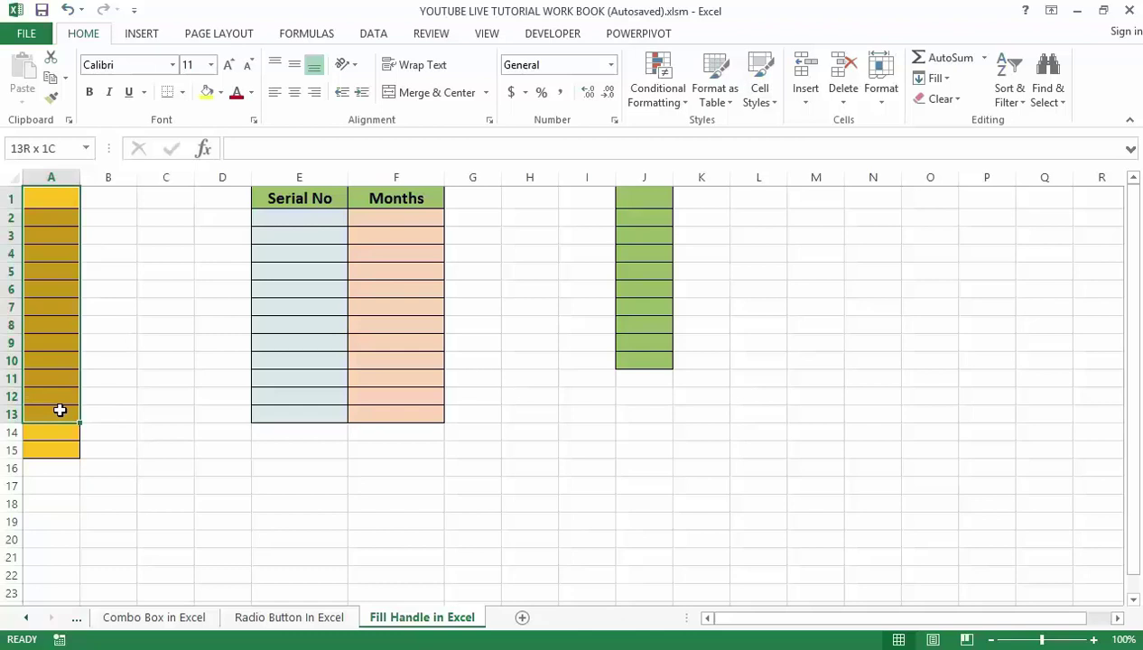
pyautogui.moveTo(58, 416); pyautogui.dragTo(65, 437)
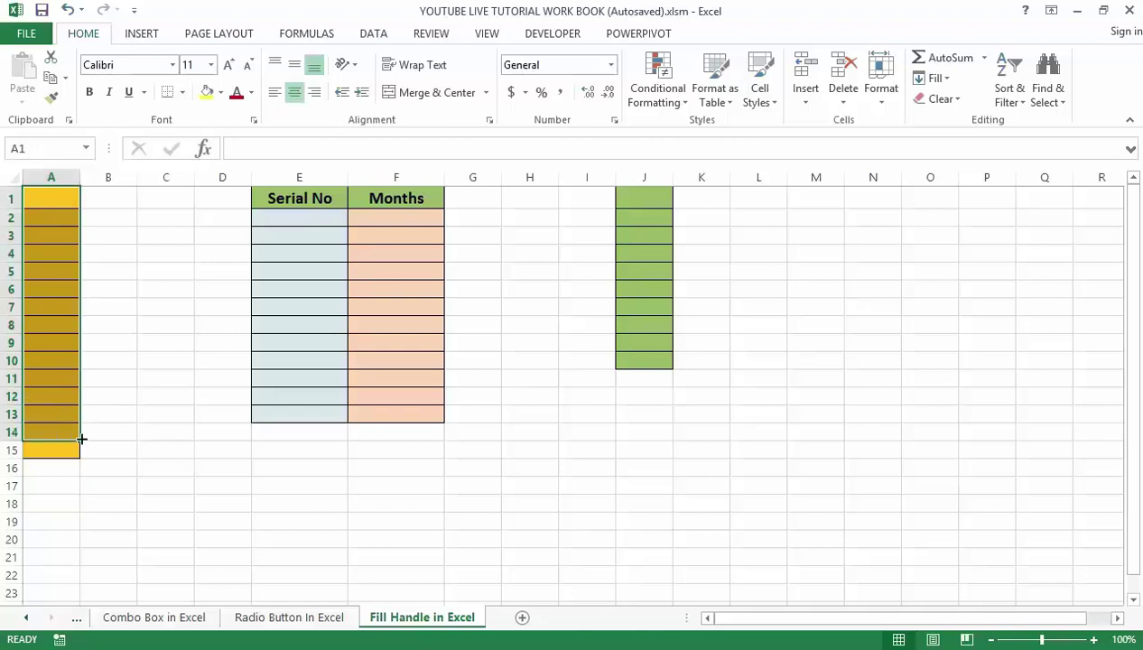
pyautogui.click(227, 438)
# Enter 1 in A1 and 2 in A2, and extend the series down to A15 with the fill handle
pyautogui.click(61, 200)
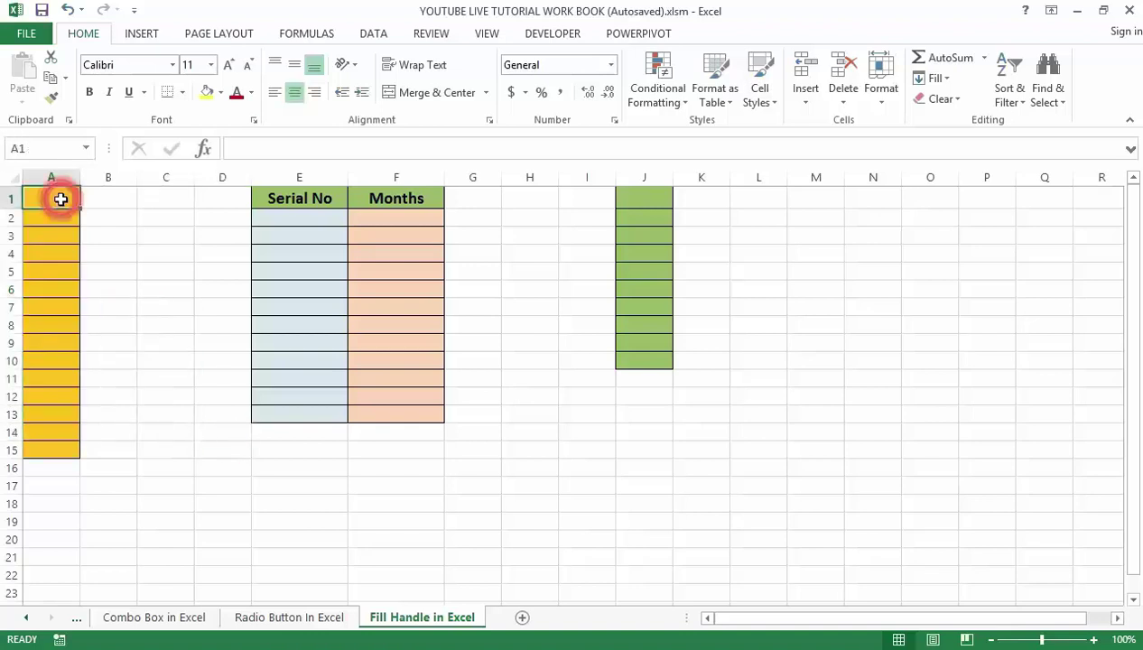
pyautogui.write('1')
pyautogui.click(61, 215)
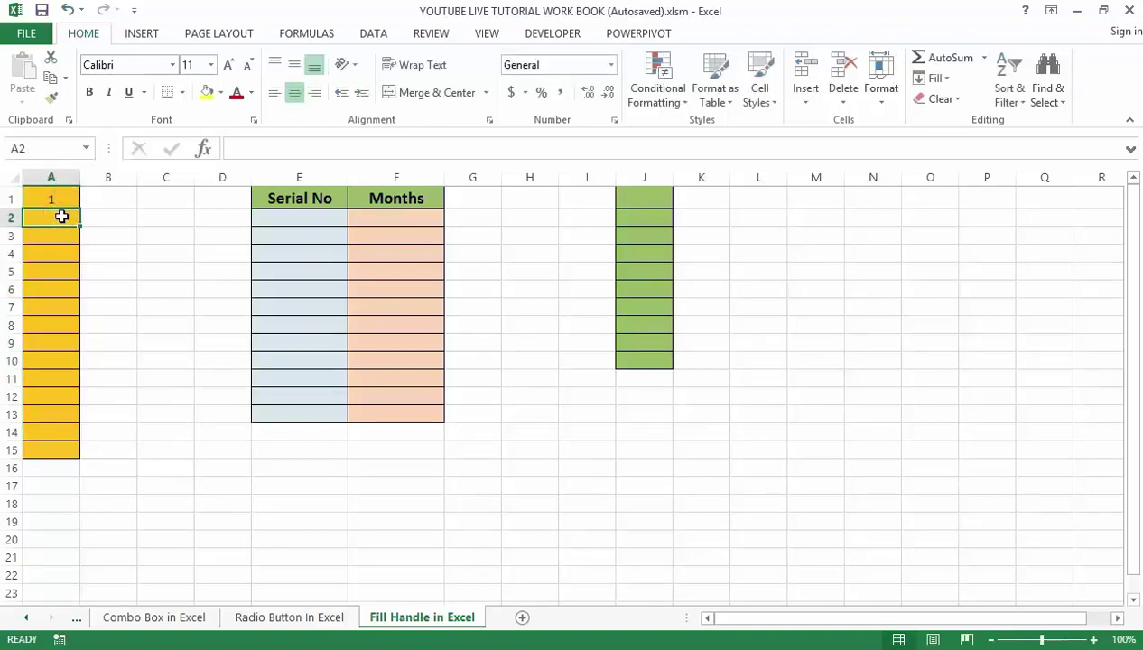
pyautogui.write('2')
pyautogui.click(69, 254)
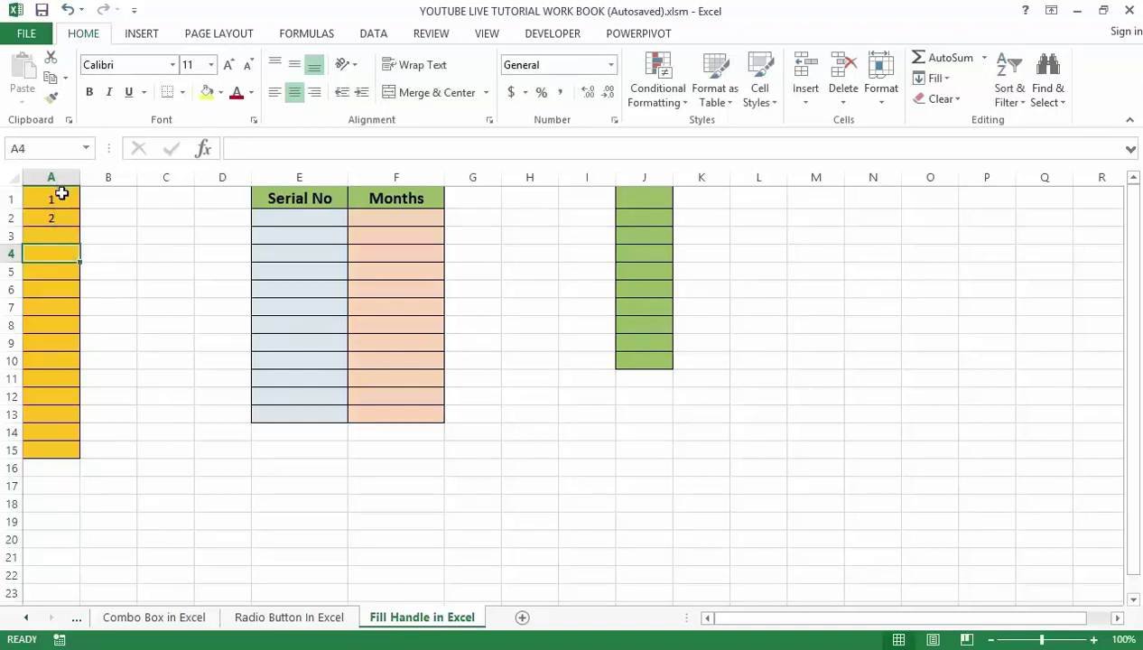
pyautogui.moveTo(61, 196); pyautogui.dragTo(56, 215)
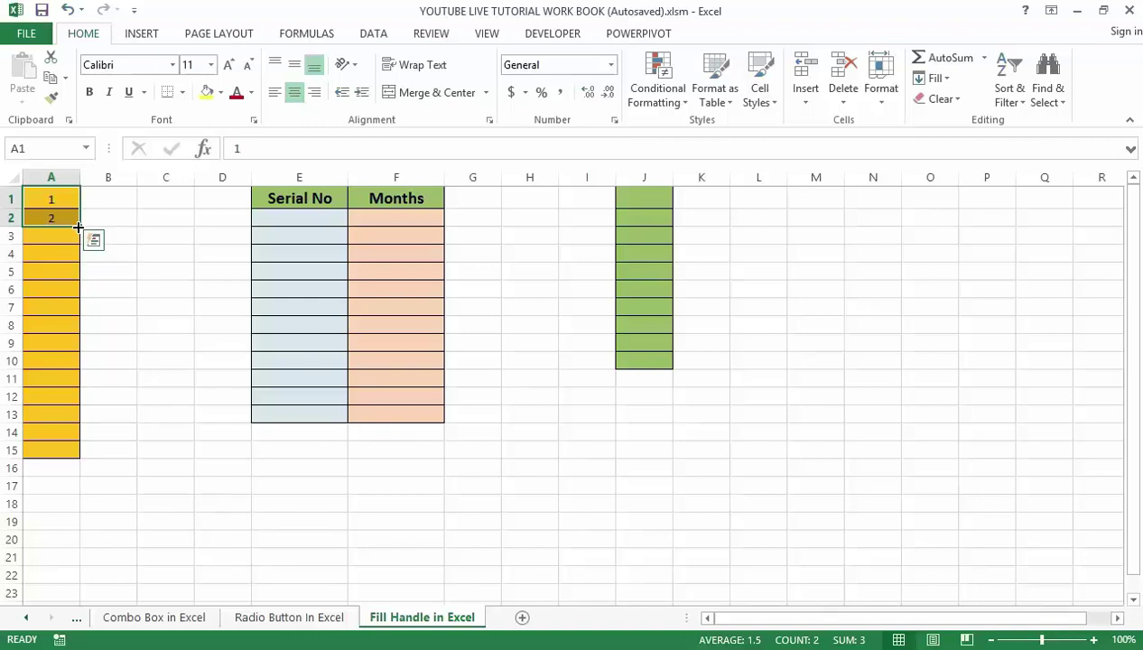
pyautogui.moveTo(79, 226); pyautogui.dragTo(74, 459)
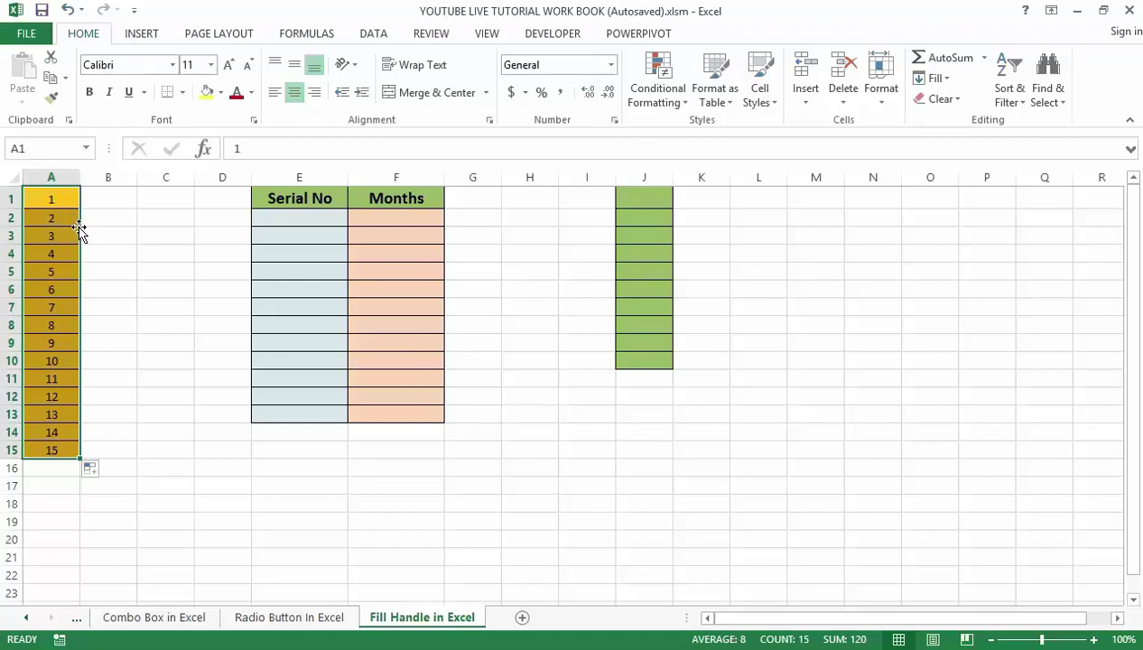
pyautogui.click(75, 222)
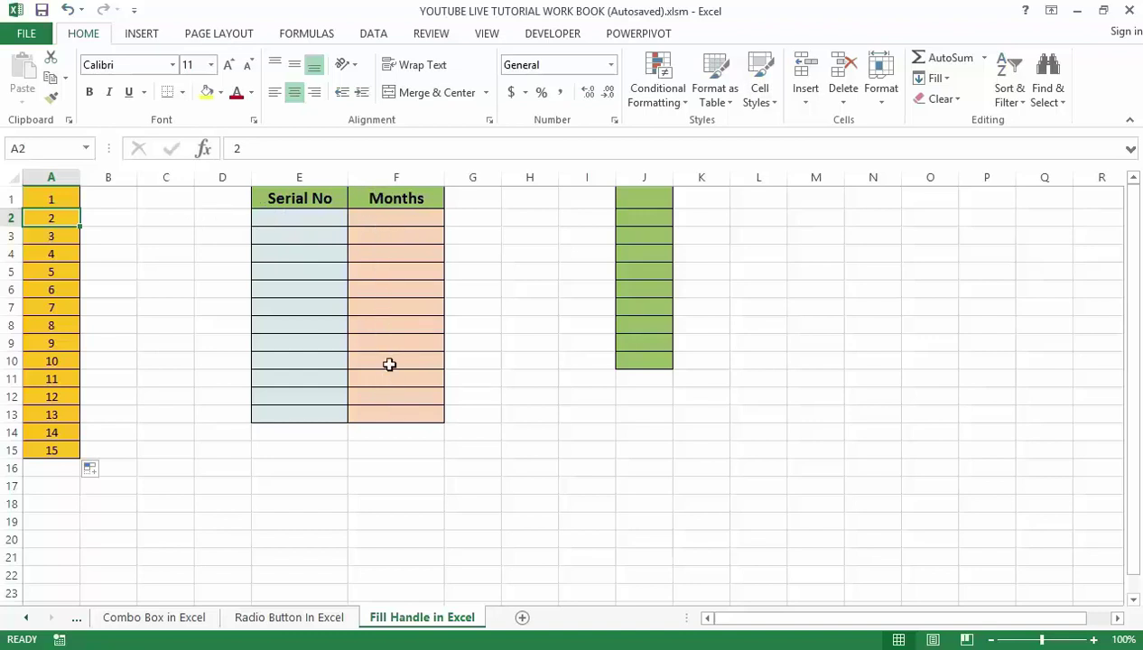
# Enter JAN in F2 and FEB in F3 under Months, and fill the month series down to DEC in F13
pyautogui.click(371, 218)
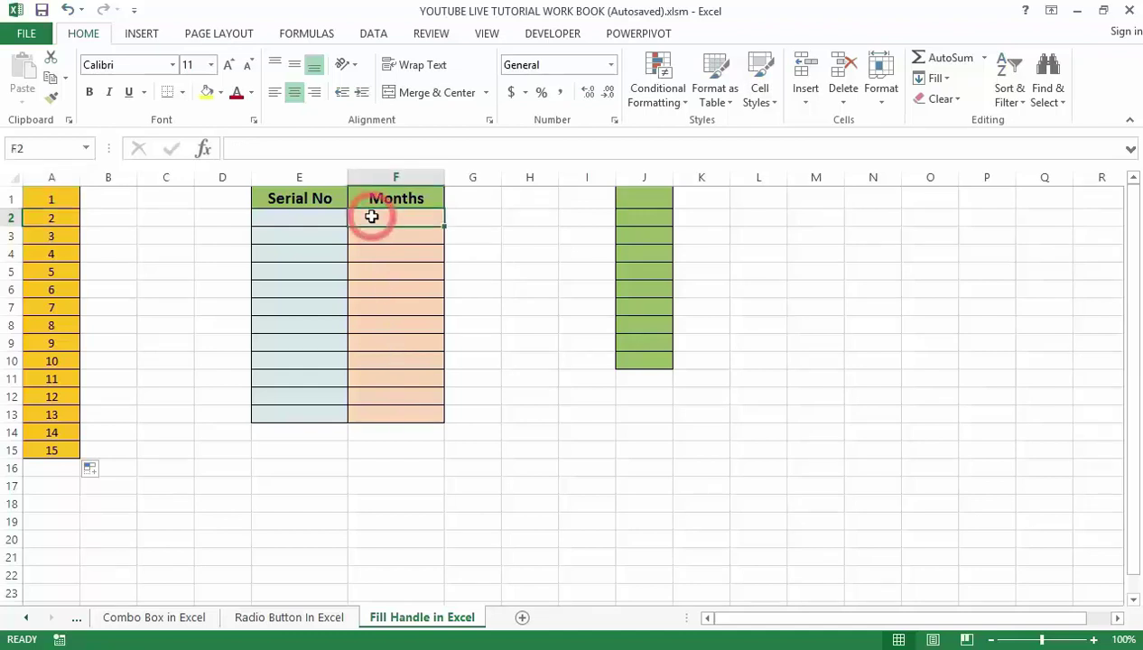
pyautogui.write('JA')
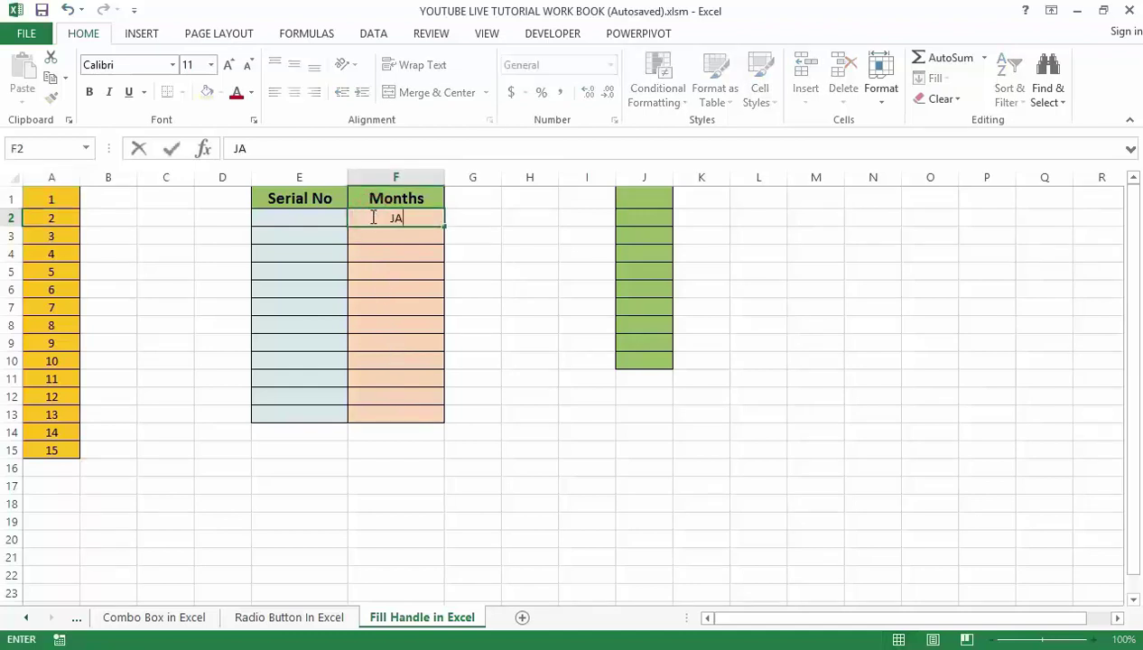
pyautogui.write('N')
pyautogui.press('Return')
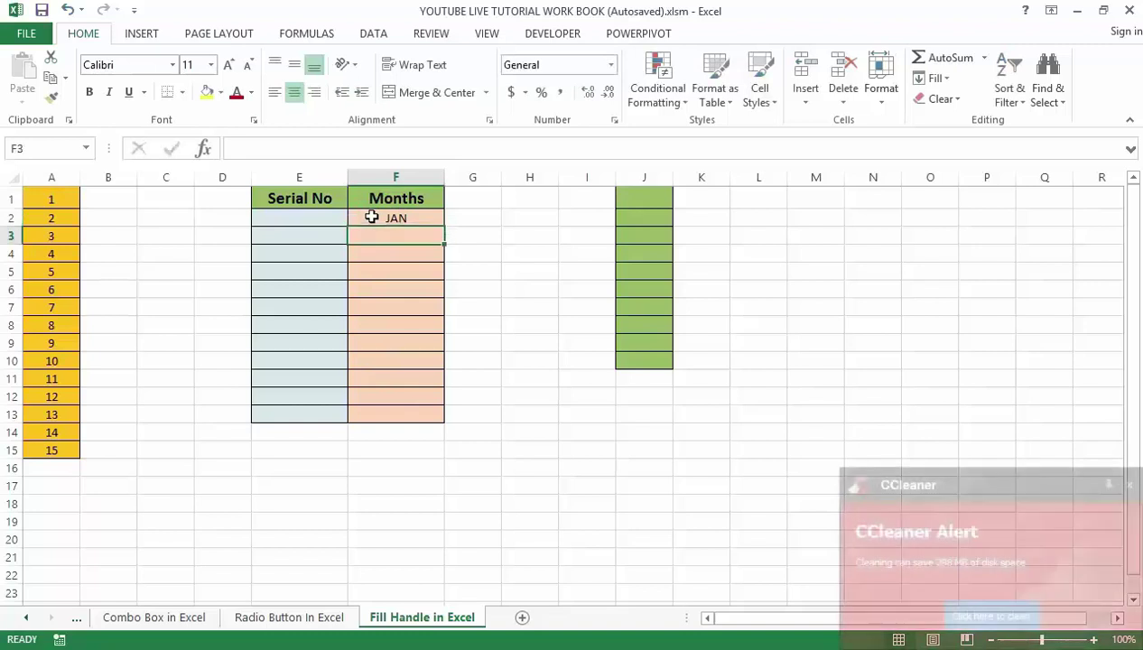
pyautogui.write('FEB')
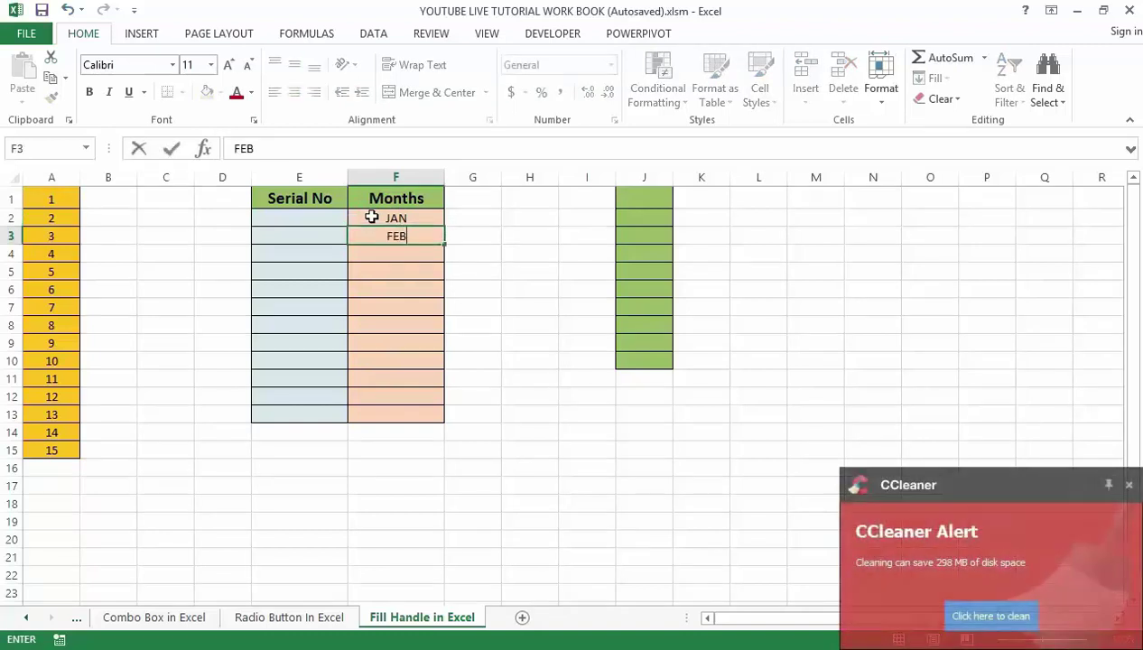
pyautogui.click(377, 318)
pyautogui.moveTo(413, 218); pyautogui.dragTo(446, 421)
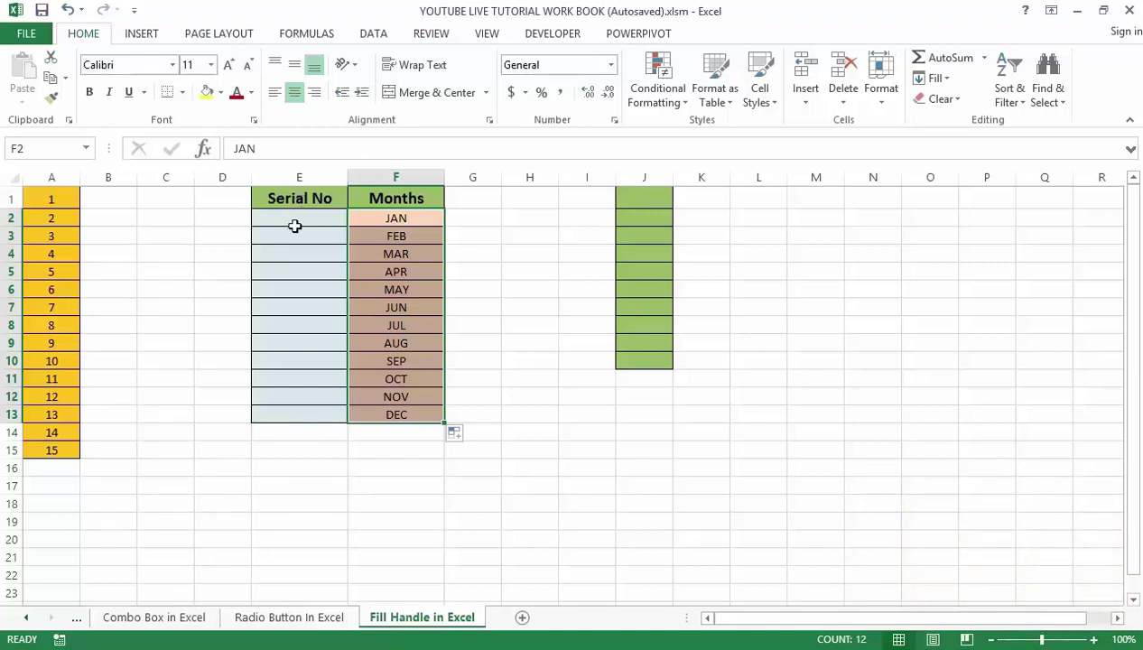
# Enter 1 in E2 and 2 in E3 under Serial No, and fill the number series down to 12 in E13
pyautogui.click(264, 419)
pyautogui.moveTo(301, 213); pyautogui.dragTo(268, 416)
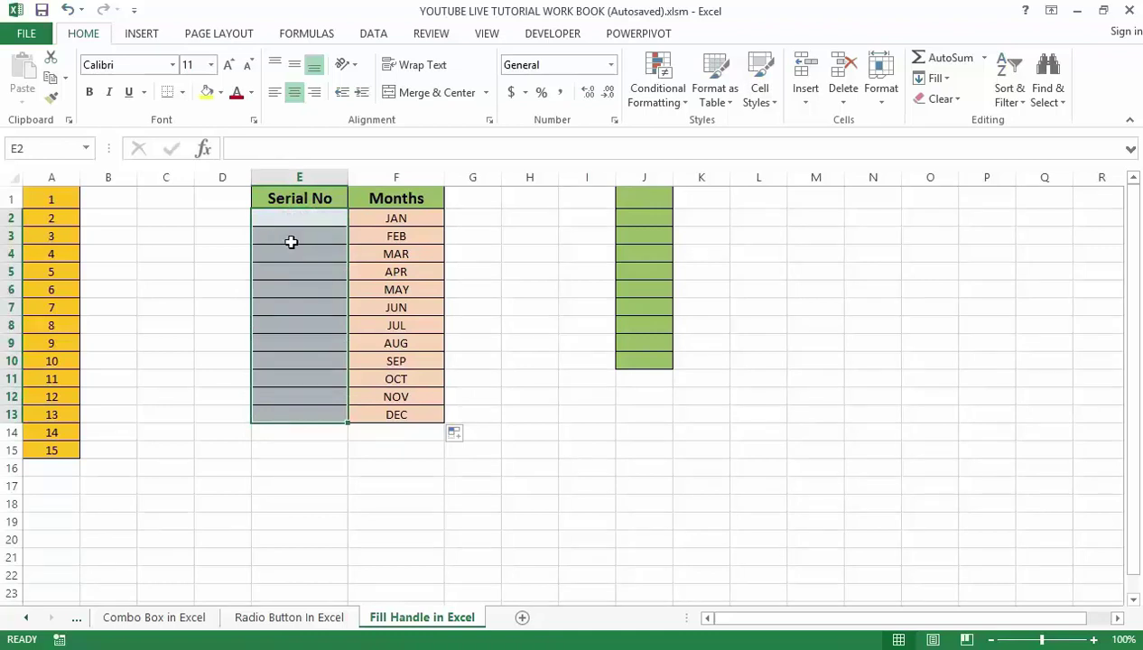
pyautogui.click(285, 242)
pyautogui.click(288, 215)
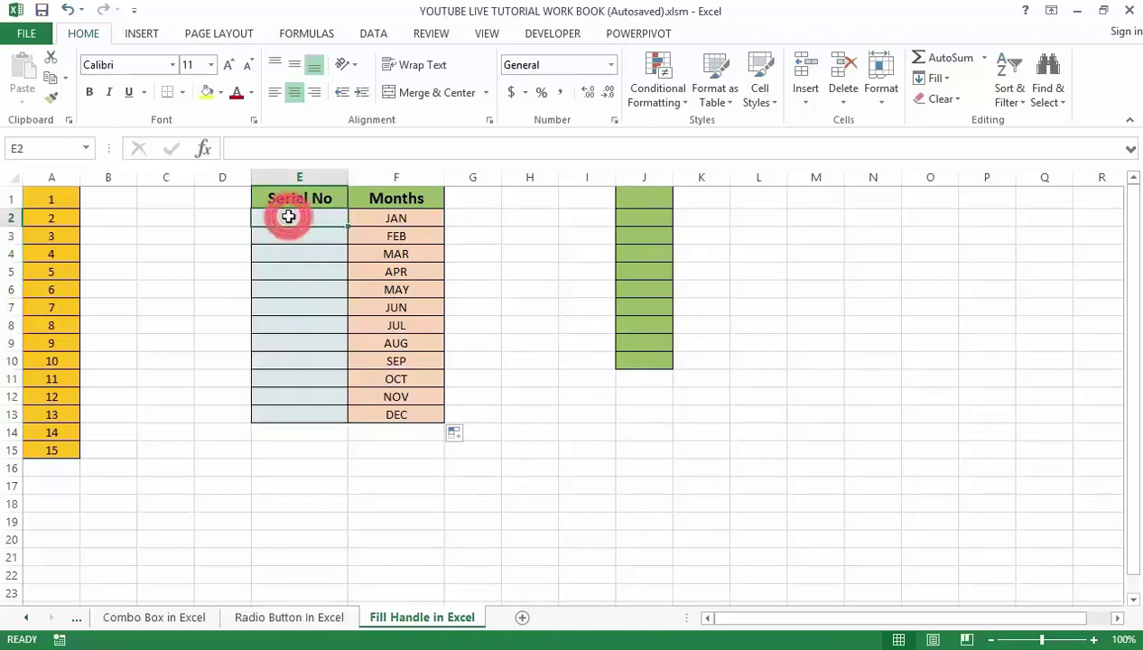
pyautogui.write('1')
pyautogui.click(285, 234)
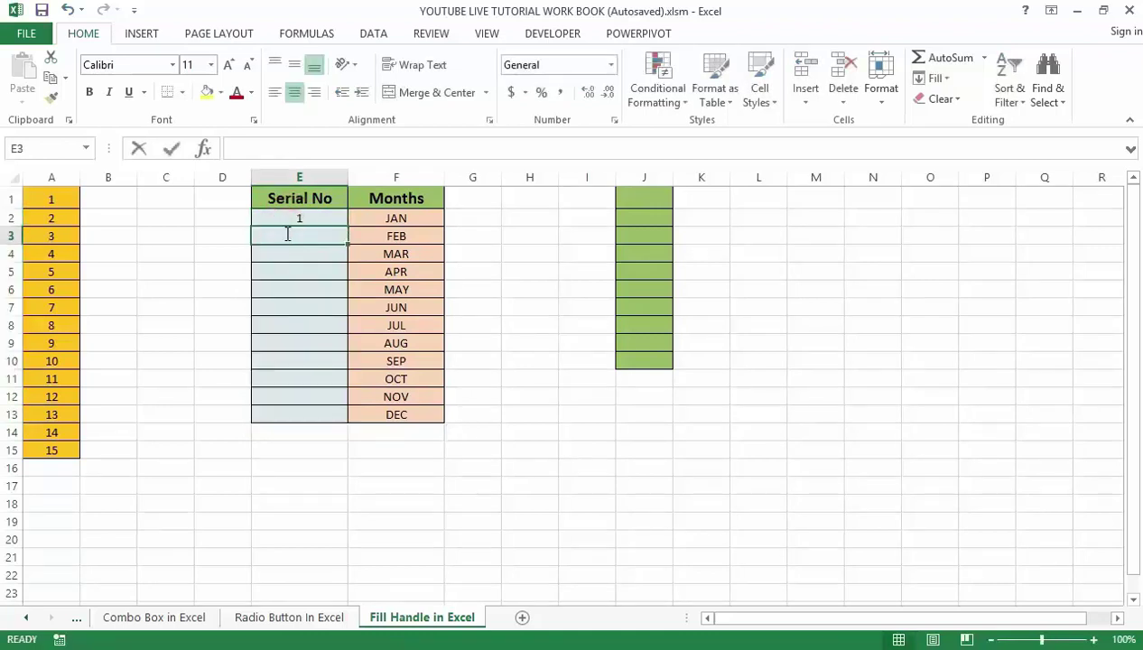
pyautogui.write('2')
pyautogui.click(294, 285)
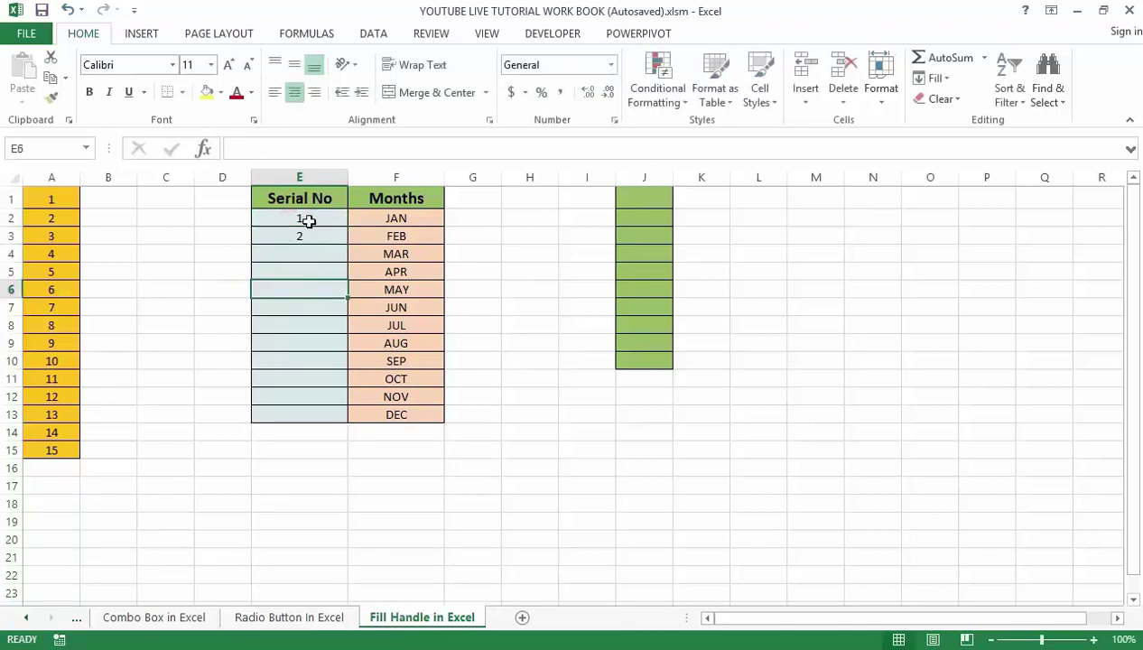
pyautogui.moveTo(306, 222); pyautogui.dragTo(314, 234)
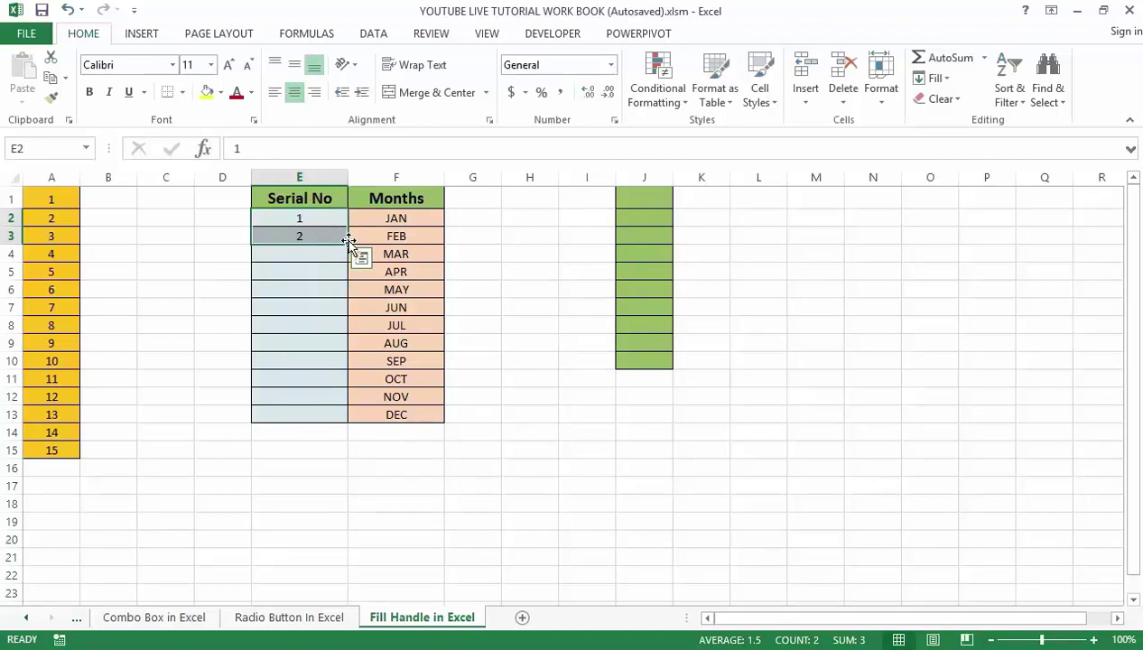
pyautogui.doubleClick(345, 245)
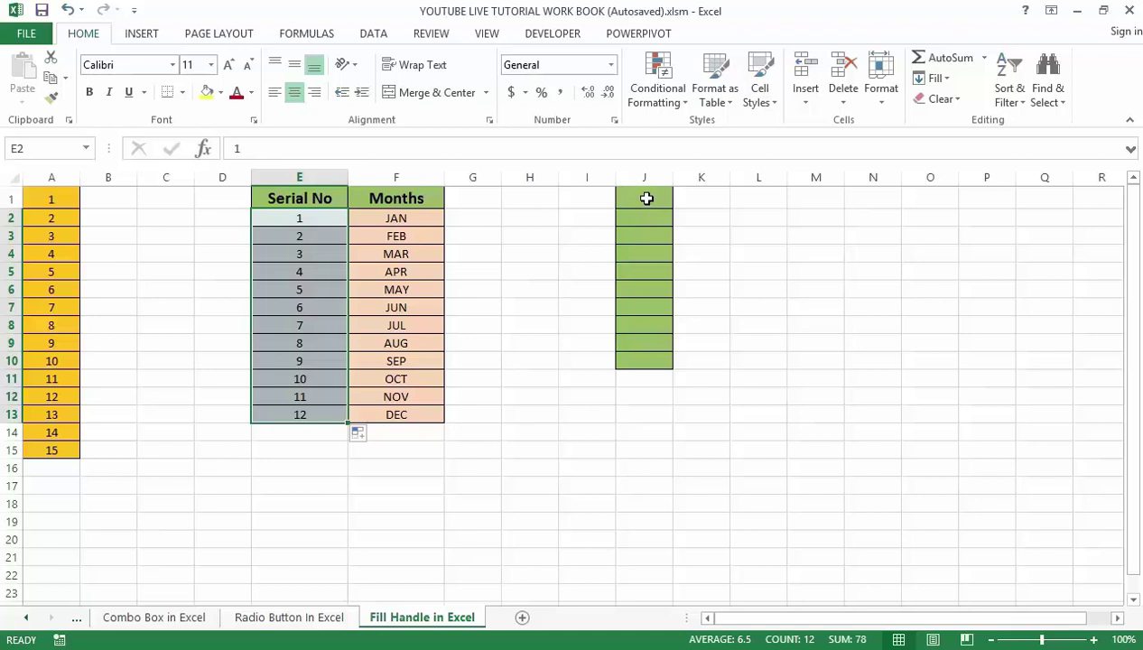
# Enter 10 in J1 and 9 in J2, and extend the descending series down to 1 in J10 with the fill handle
pyautogui.click(646, 198)
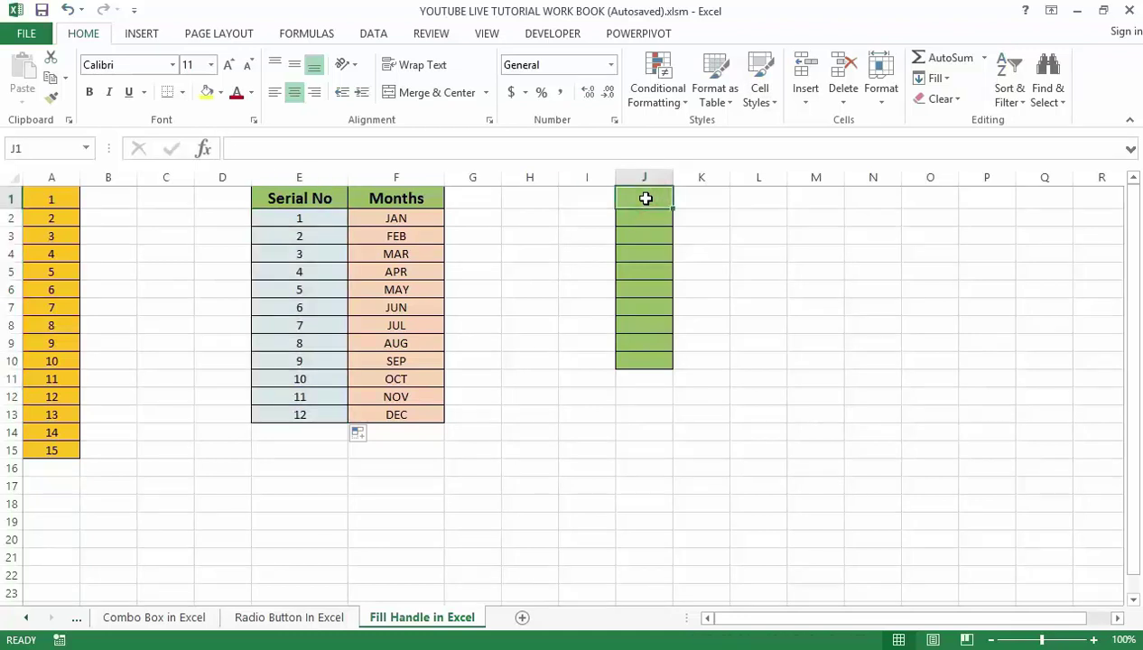
pyautogui.write('1')
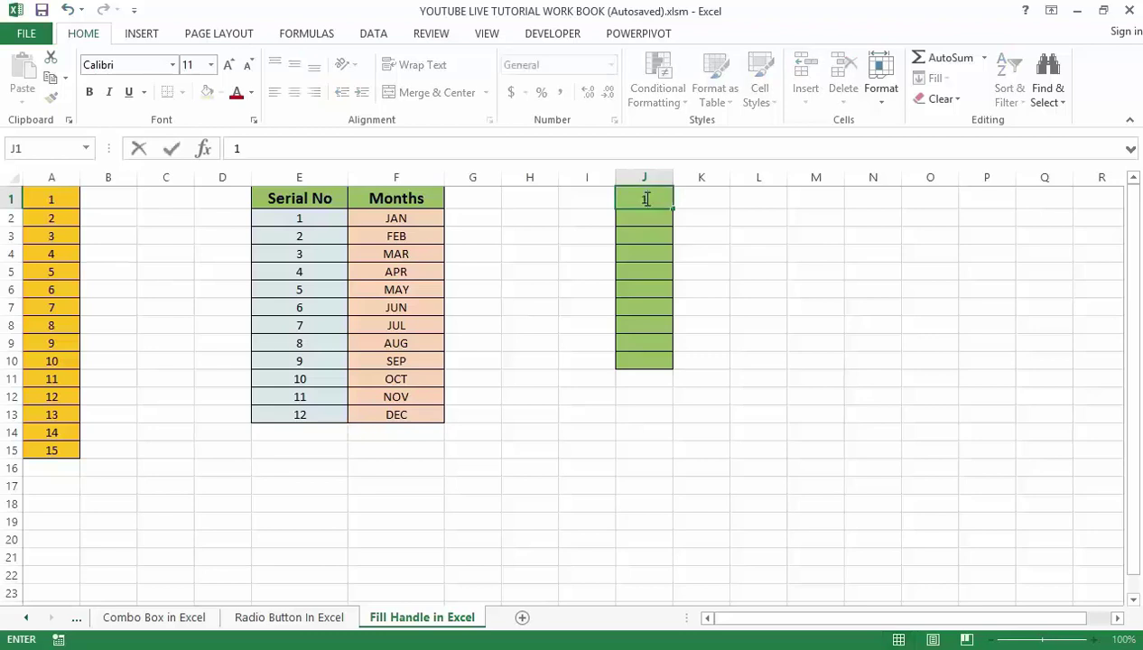
pyautogui.write('0')
pyautogui.press('Return')
pyautogui.write('9')
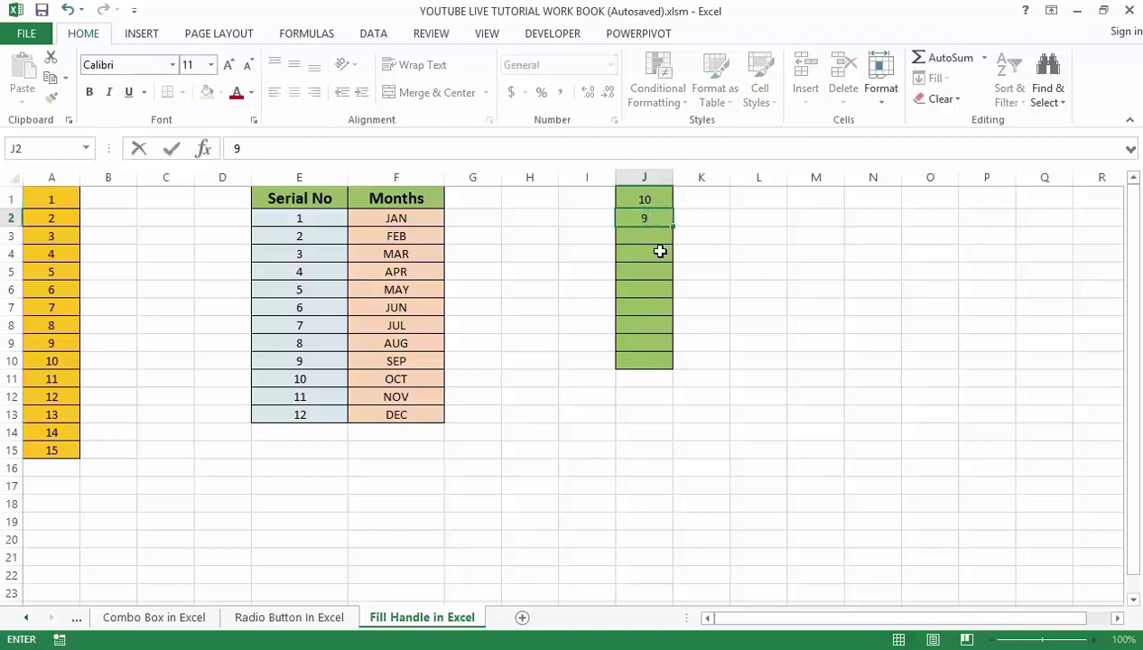
pyautogui.click(648, 251)
pyautogui.click(647, 196)
pyautogui.moveTo(649, 206); pyautogui.dragTo(662, 350)
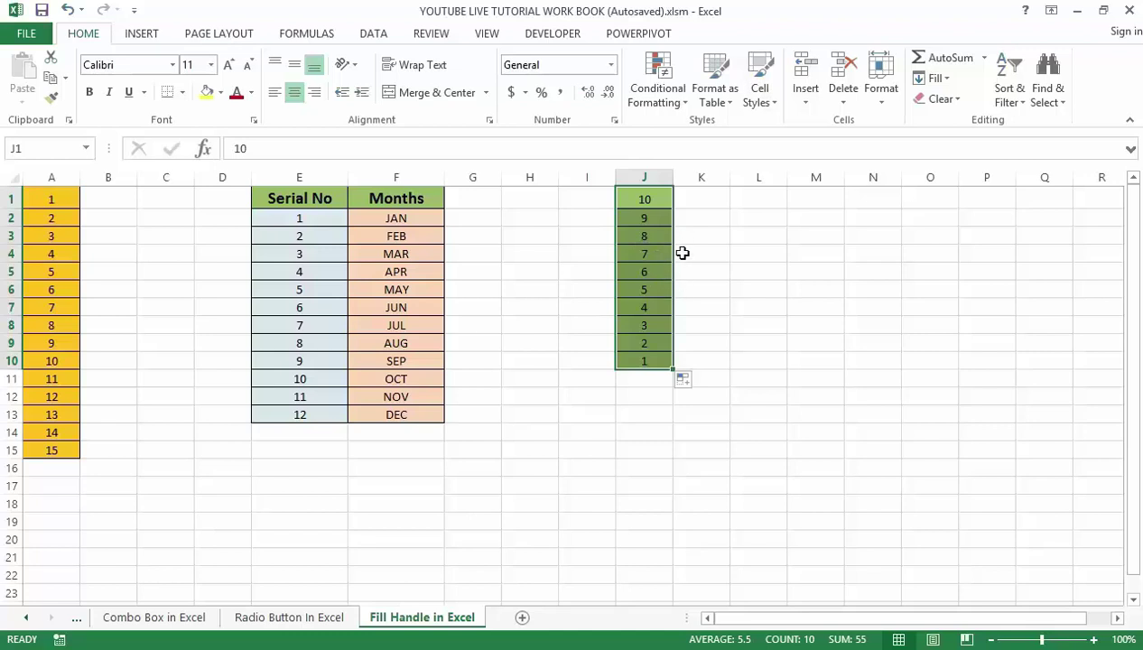
pyautogui.moveTo(652, 195); pyautogui.dragTo(636, 255)
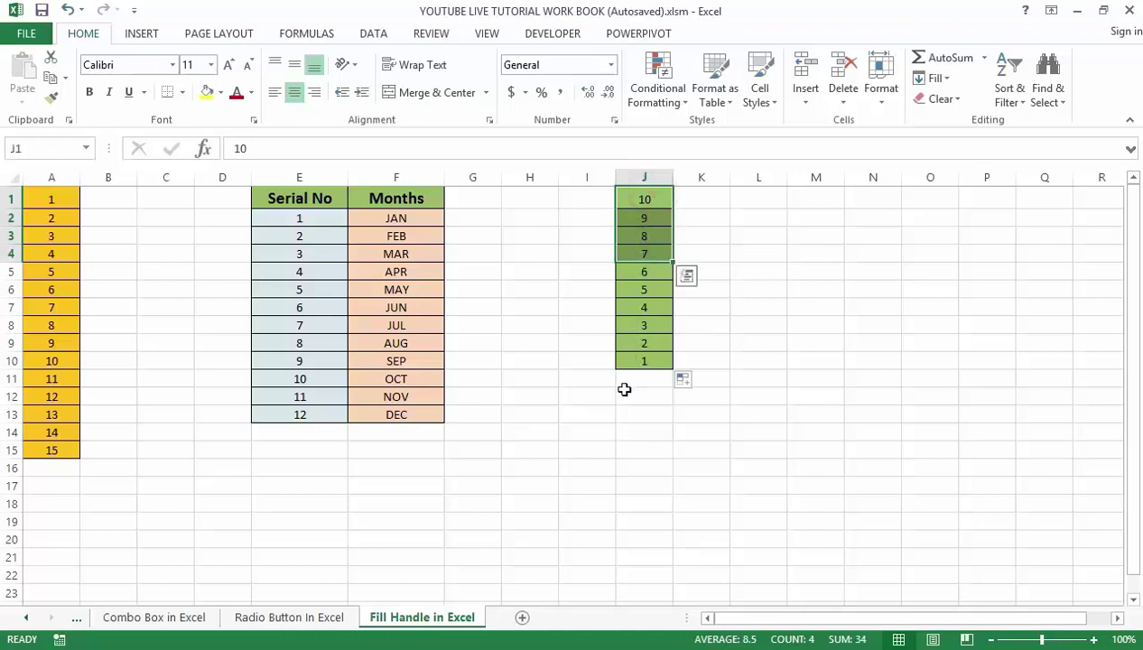